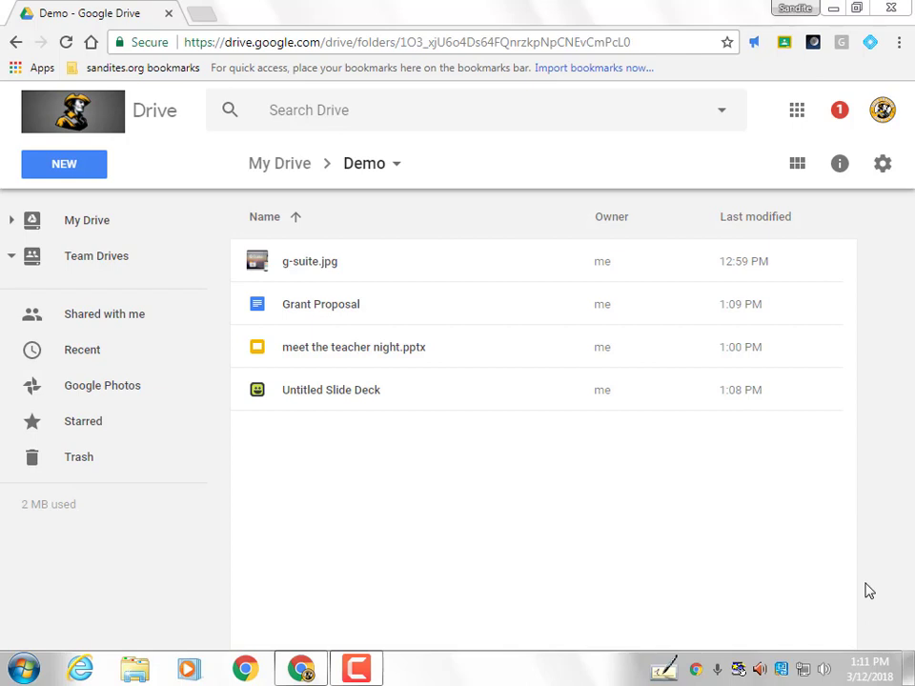
Select the Grant Proposal file in the Demo folder
click(326, 308)
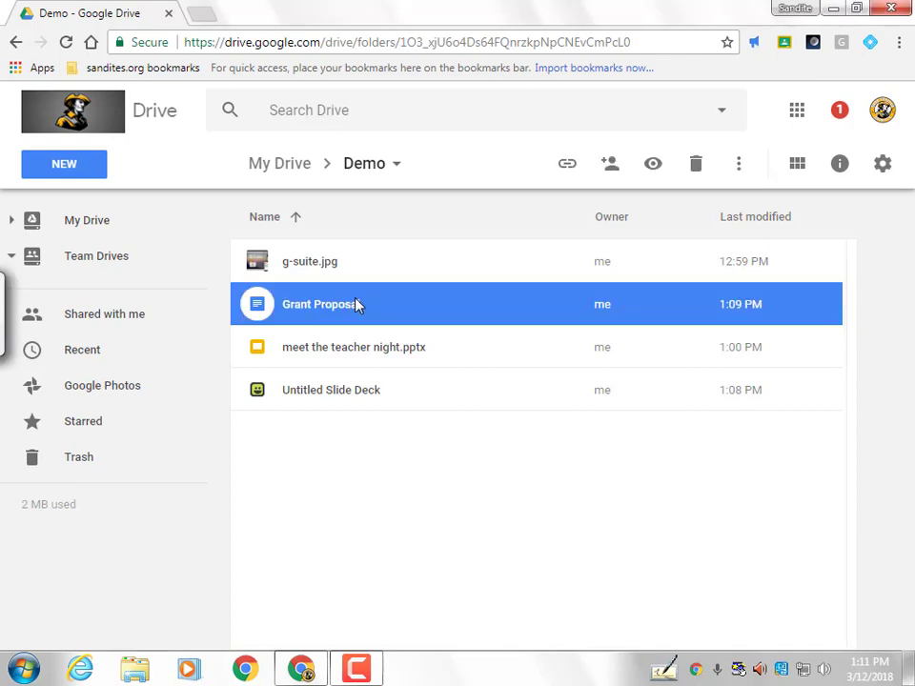
Open Grant Proposal and add the co-worker's e-mail address as a sharing recipient
double_click(359, 306)
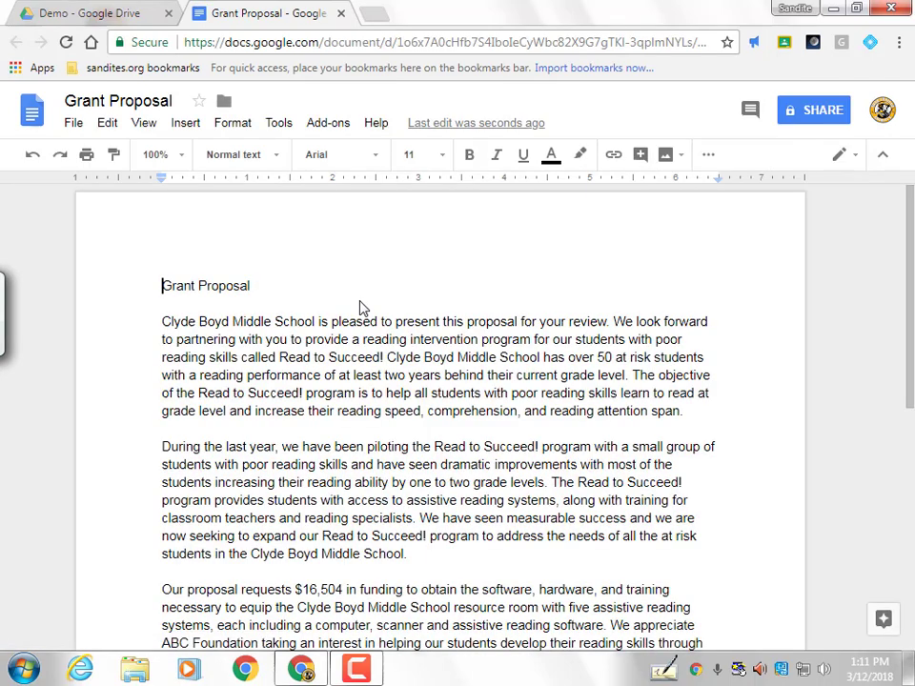
click(825, 112)
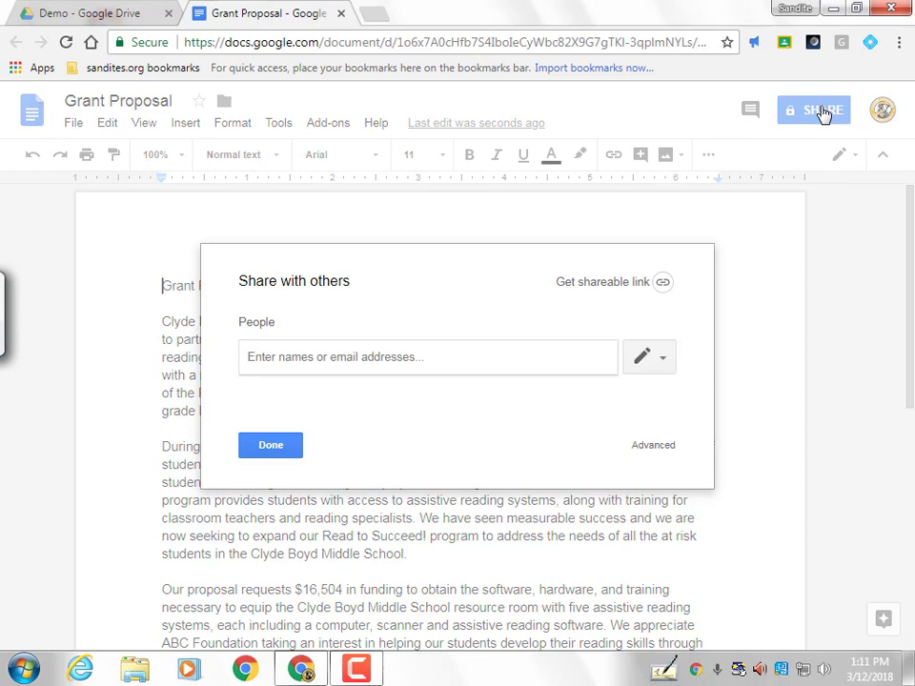
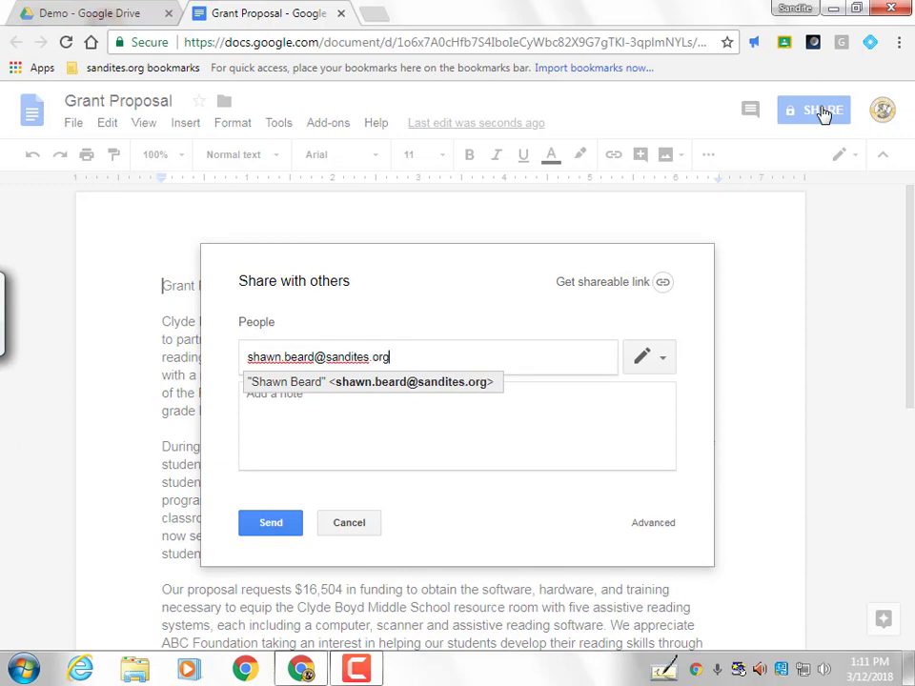
key(Return)
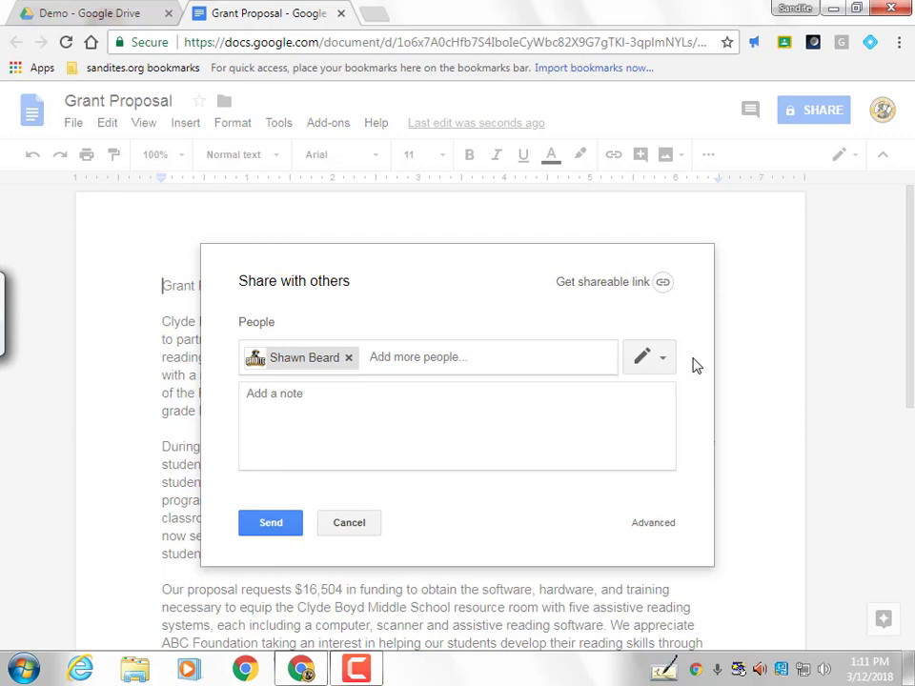
Give the co-worker Can view access with the note 'Please collaborate with me on this grant proposal.'
click(657, 358)
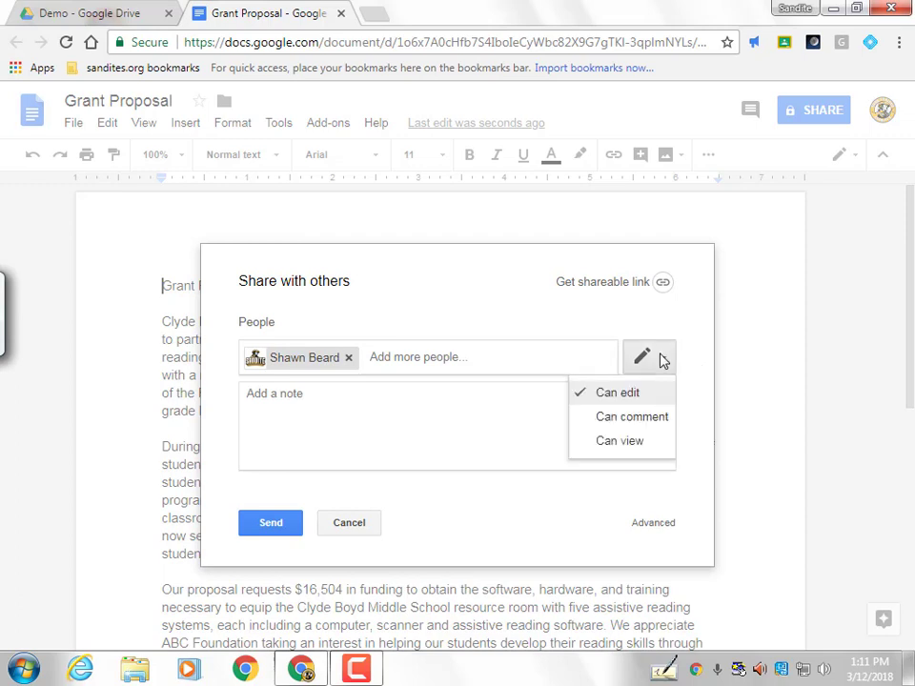
click(620, 441)
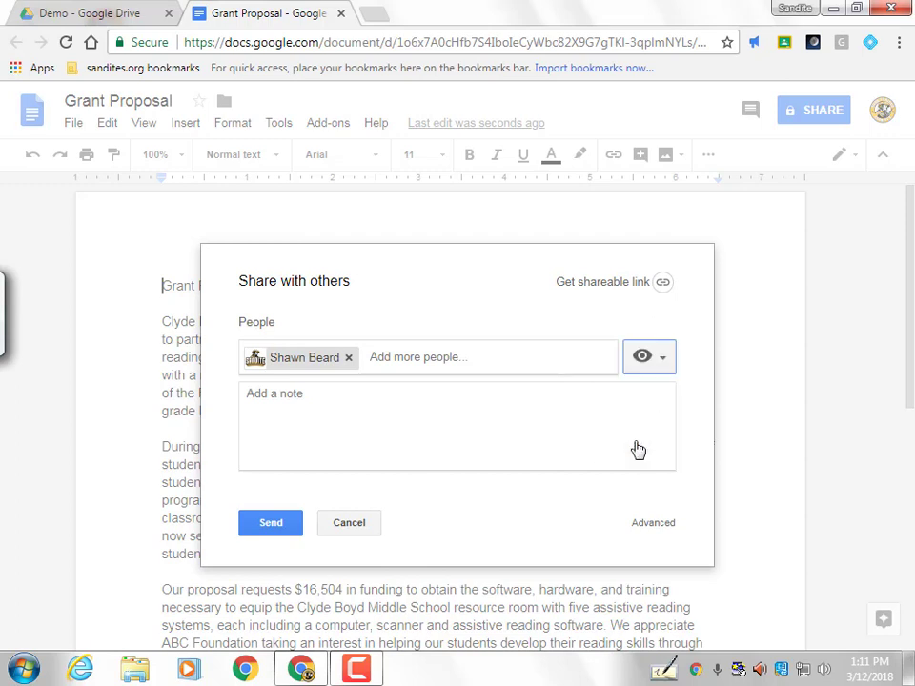
click(398, 409)
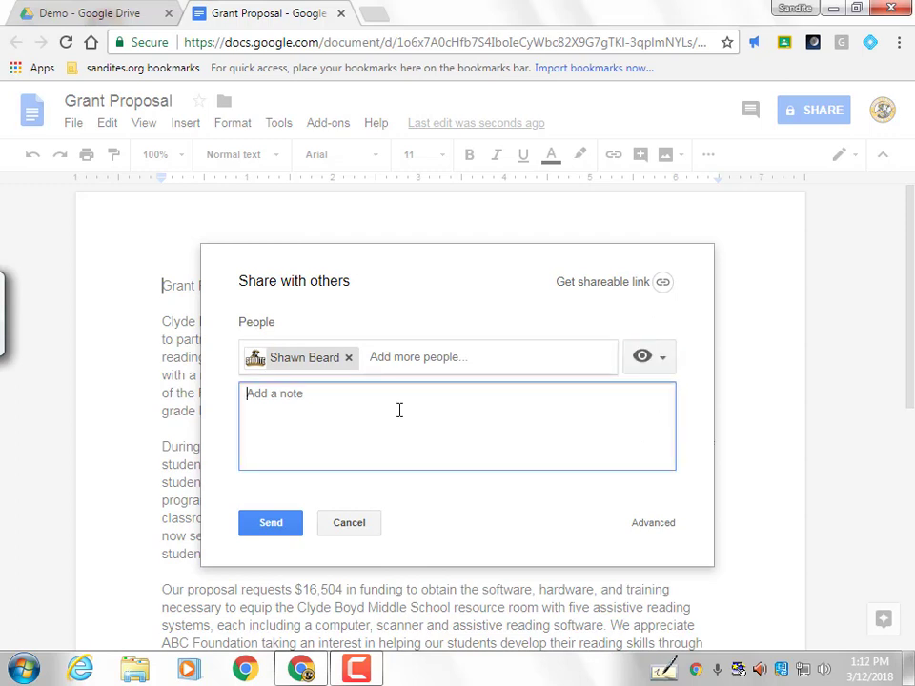
text(Please collab)
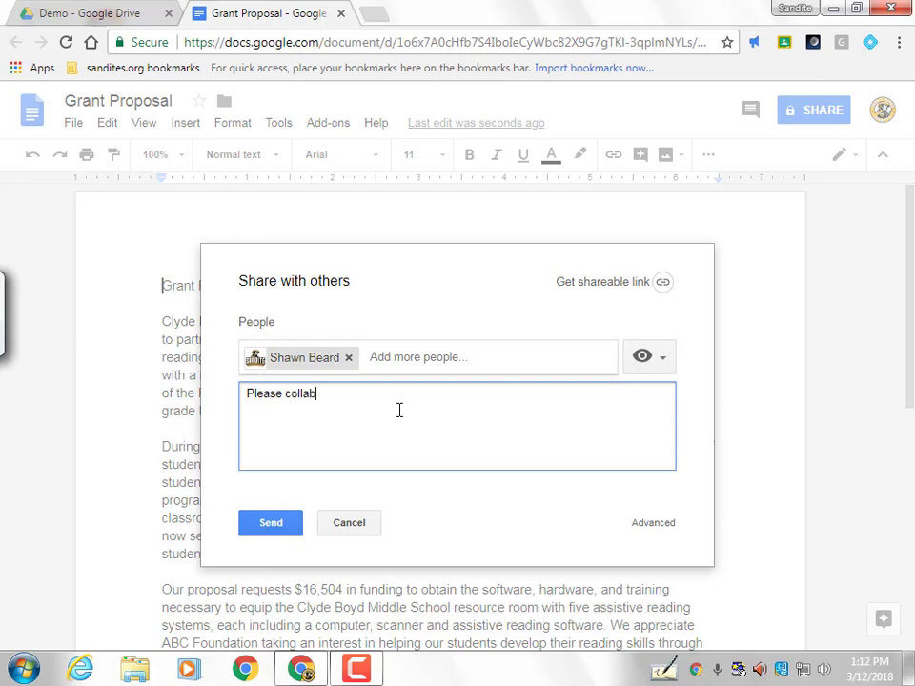
text(orate with me on this grant propo)
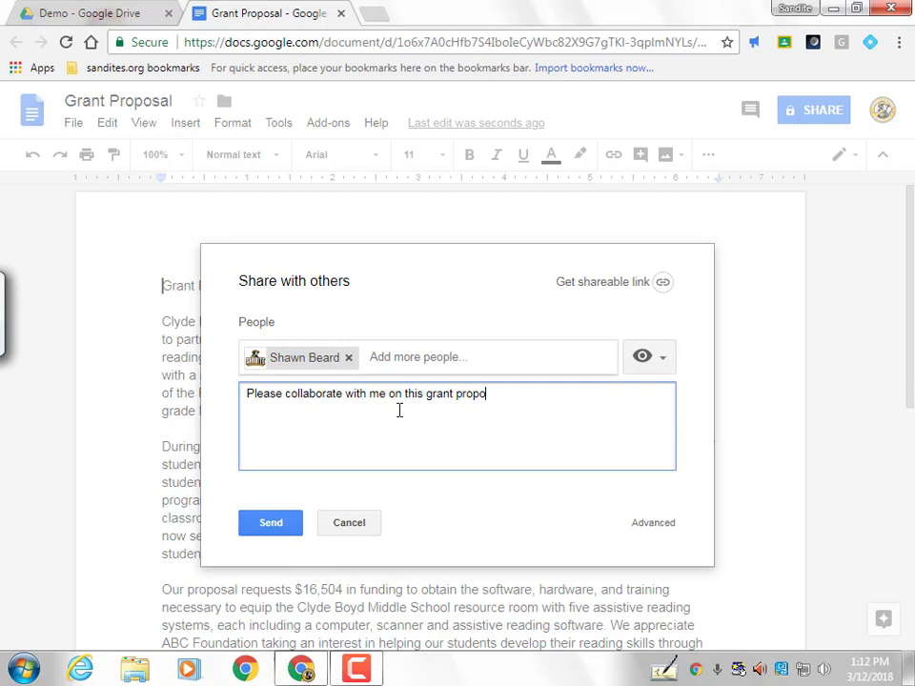
text(sal.)
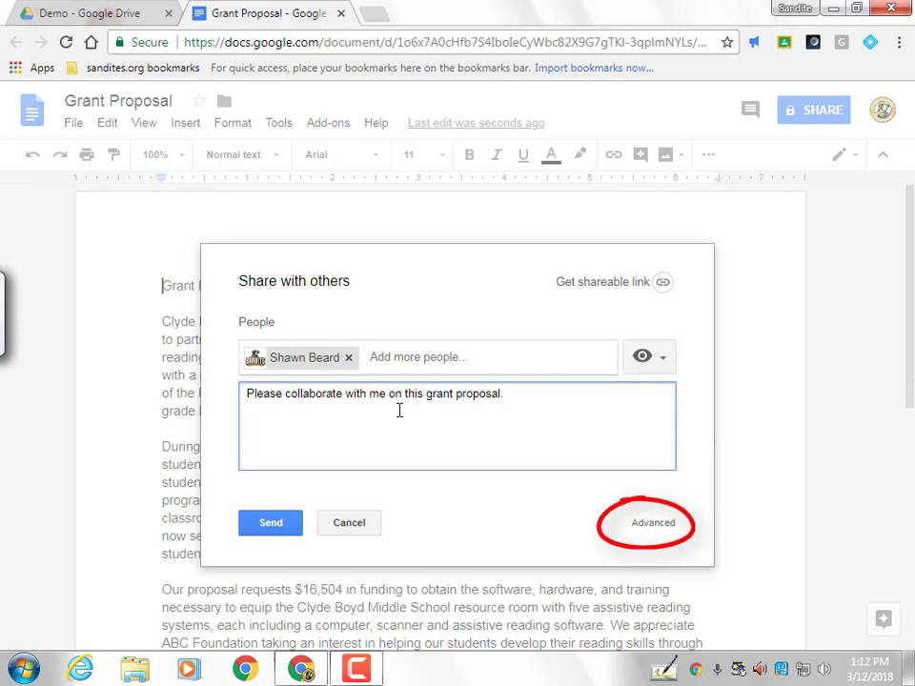
Open the Advanced sharing settings showing the document's share link and access list
click(653, 524)
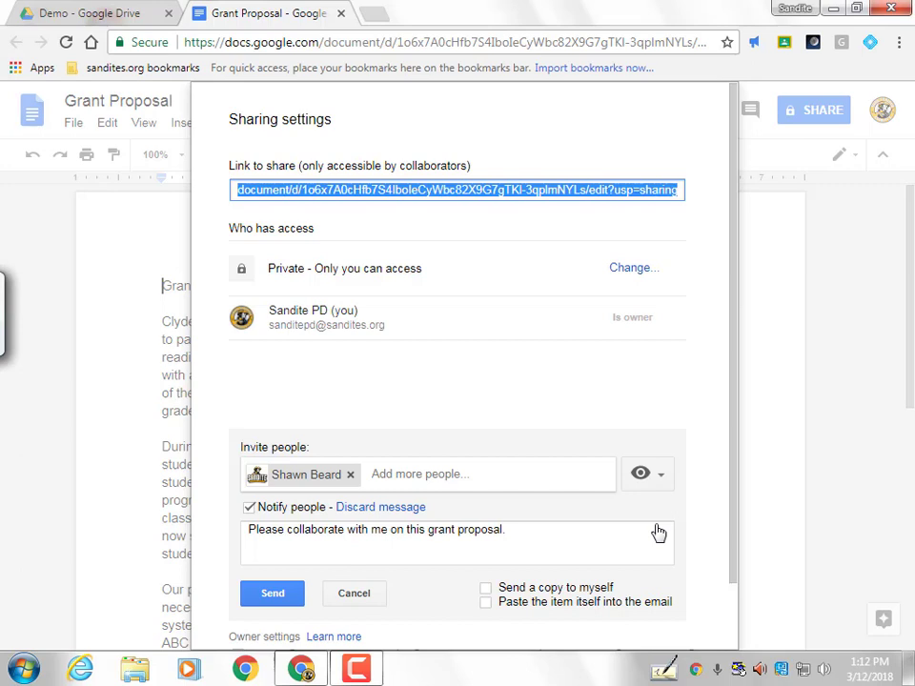
click(200, 261)
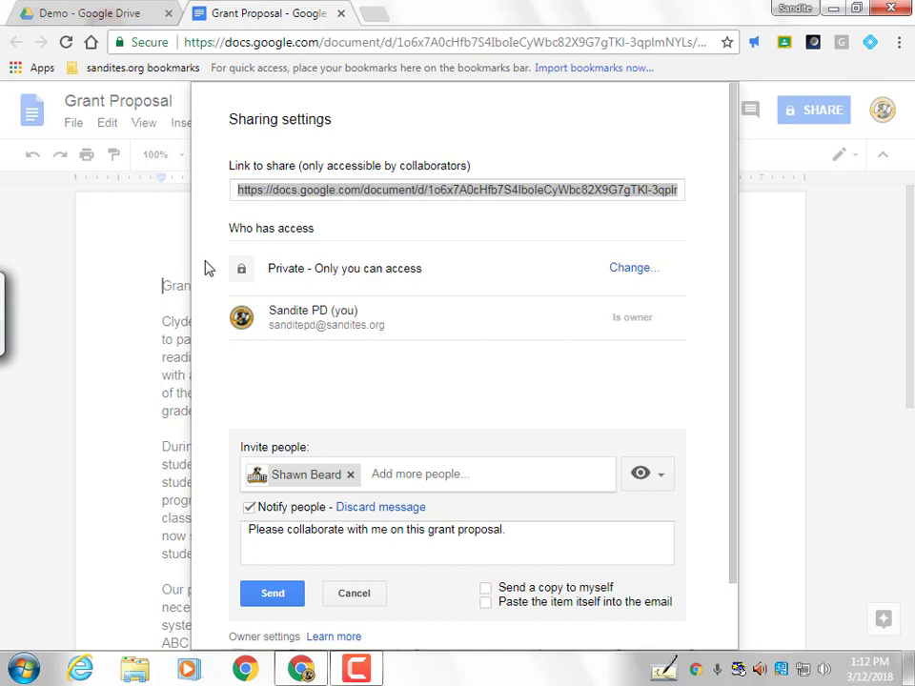
click(208, 268)
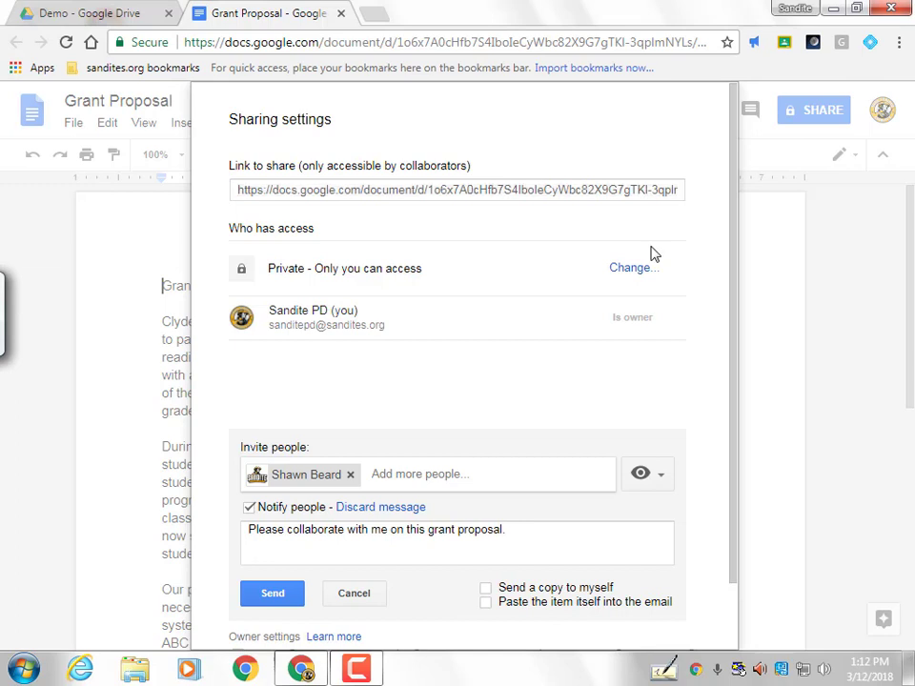
Try each link sharing option: public on the web, anyone with link, Sand Springs Public Schools, off
click(631, 267)
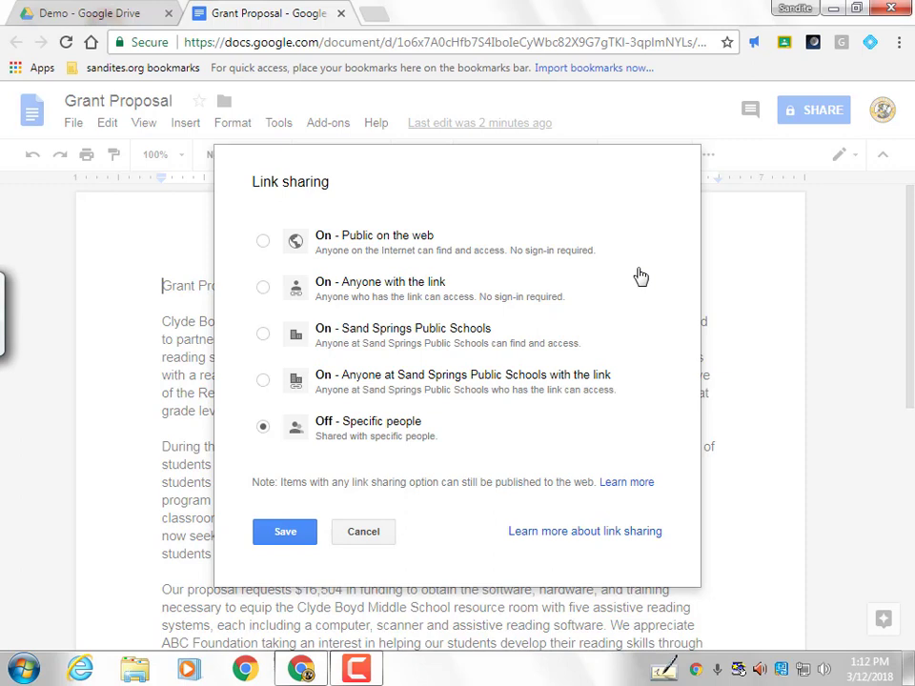
click(263, 241)
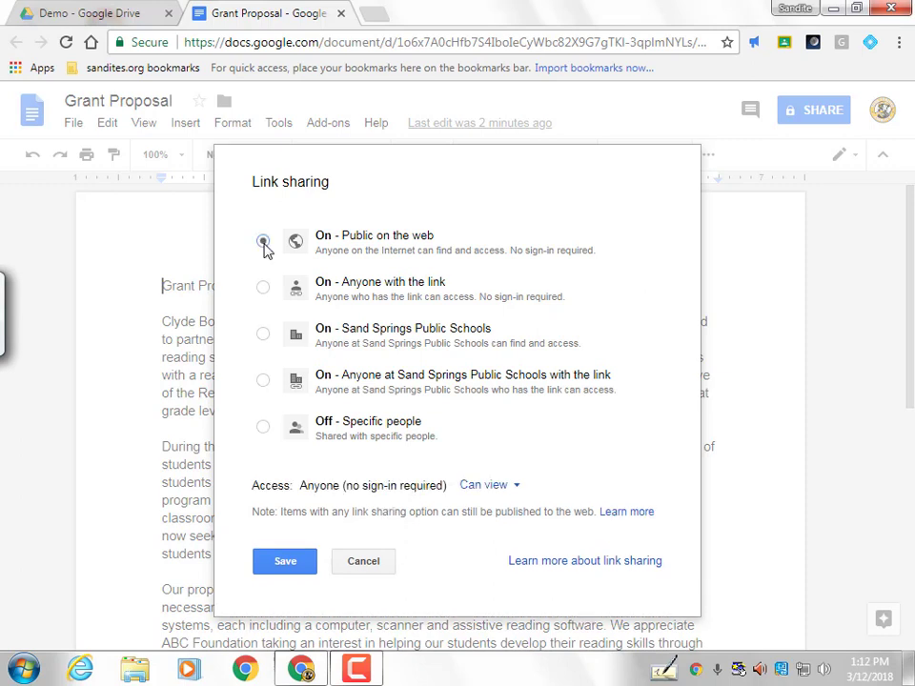
click(263, 288)
click(264, 334)
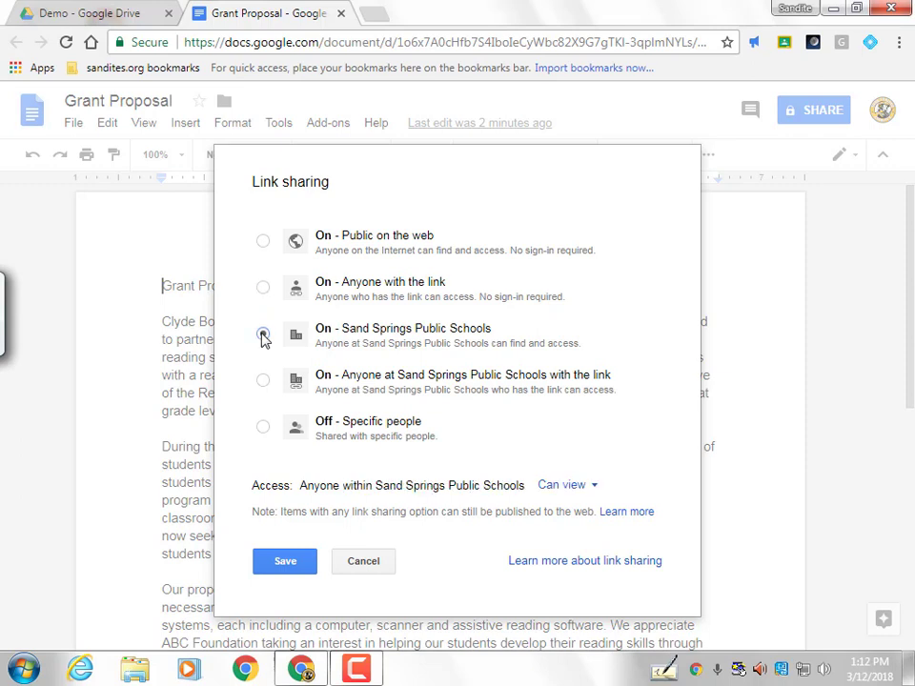
click(266, 382)
click(264, 429)
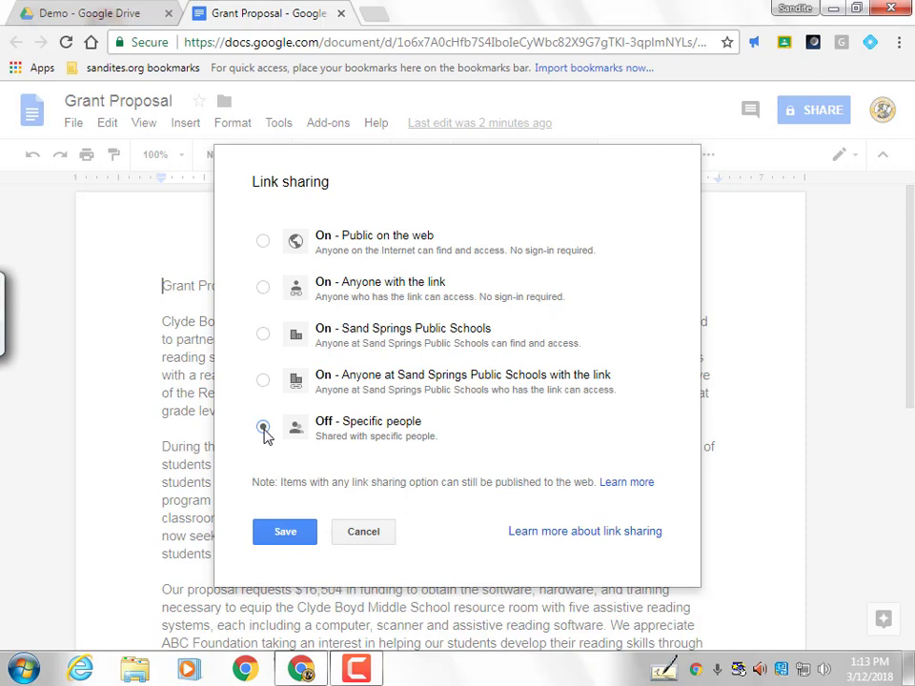
Set link sharing to On - Anyone with the link, Can view, and save
click(263, 286)
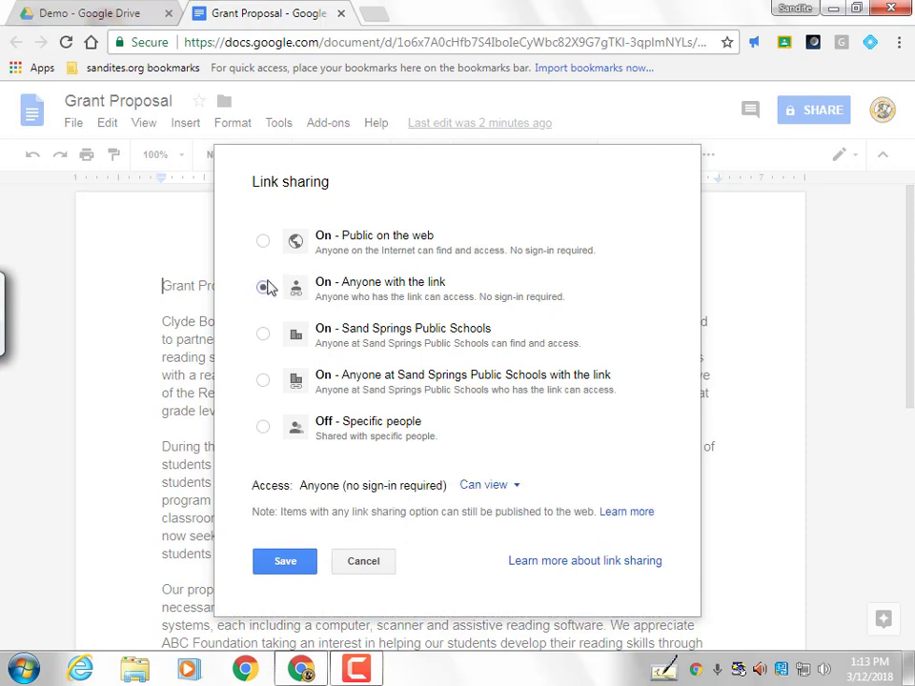
click(516, 489)
click(522, 568)
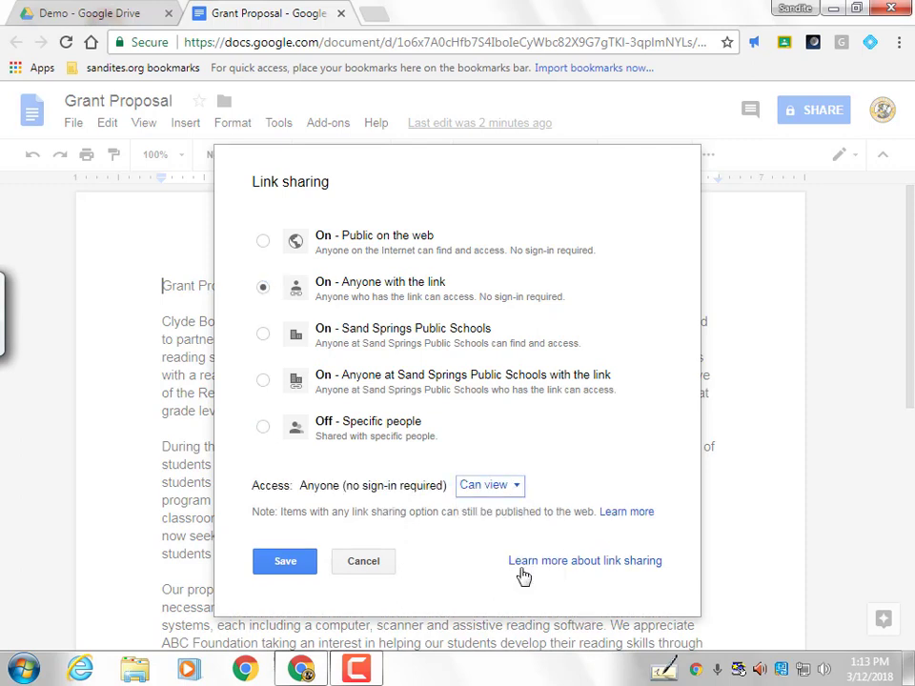
click(284, 564)
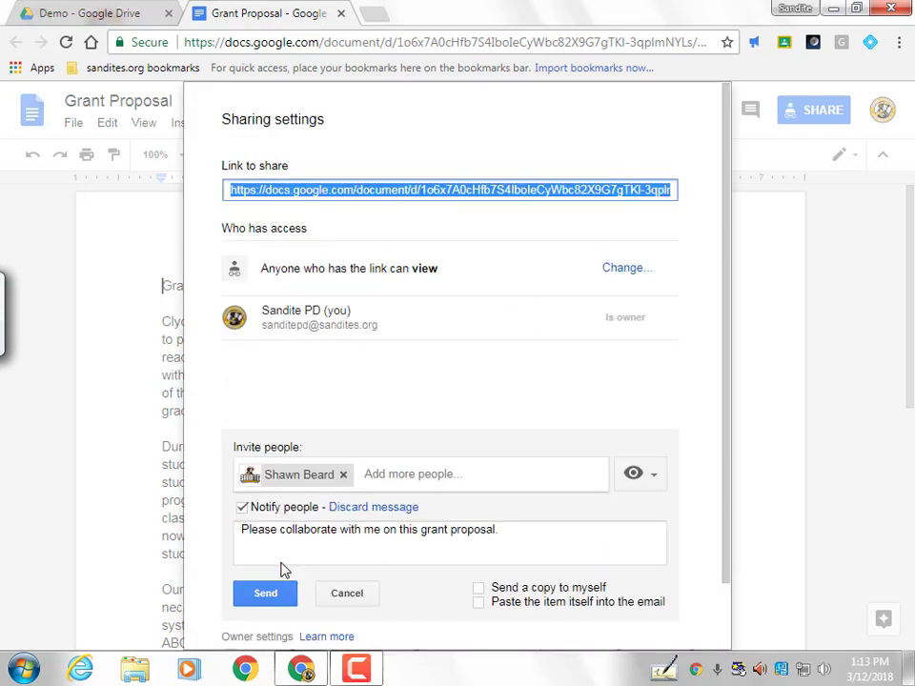
triple_click(445, 165)
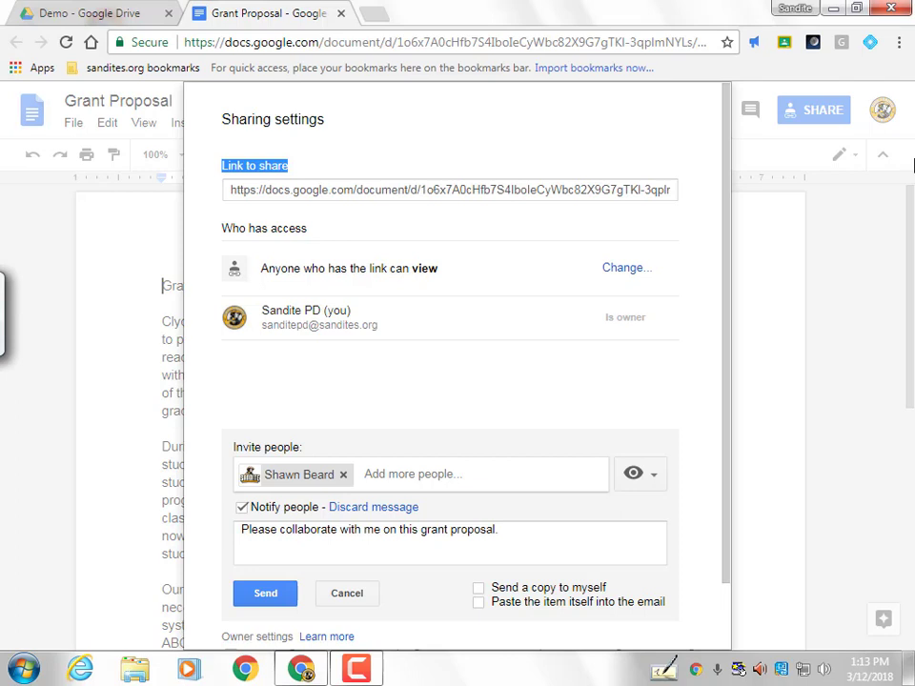
click(351, 421)
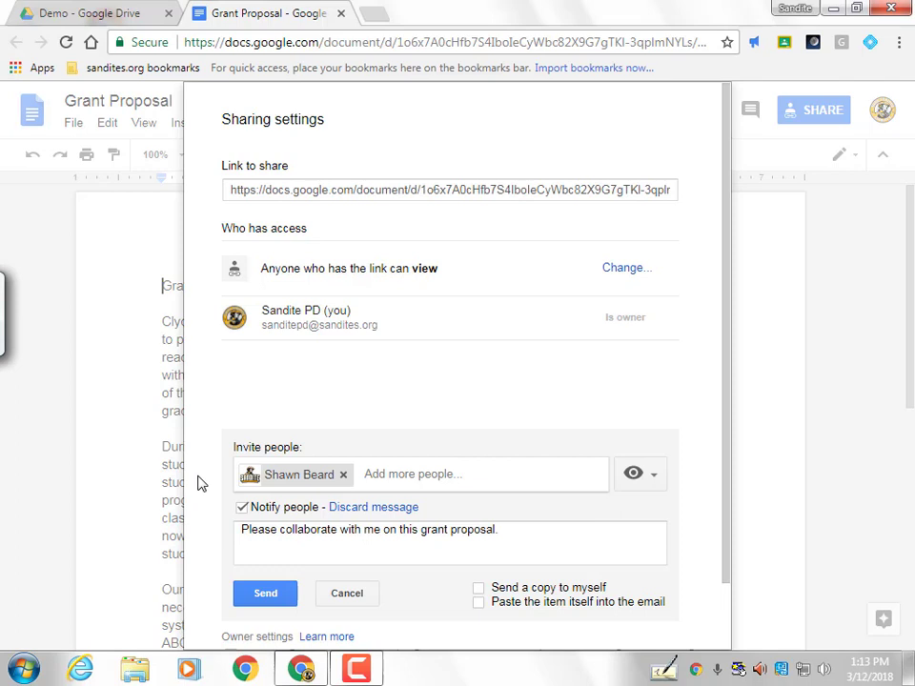
drag(726, 463, 720, 528)
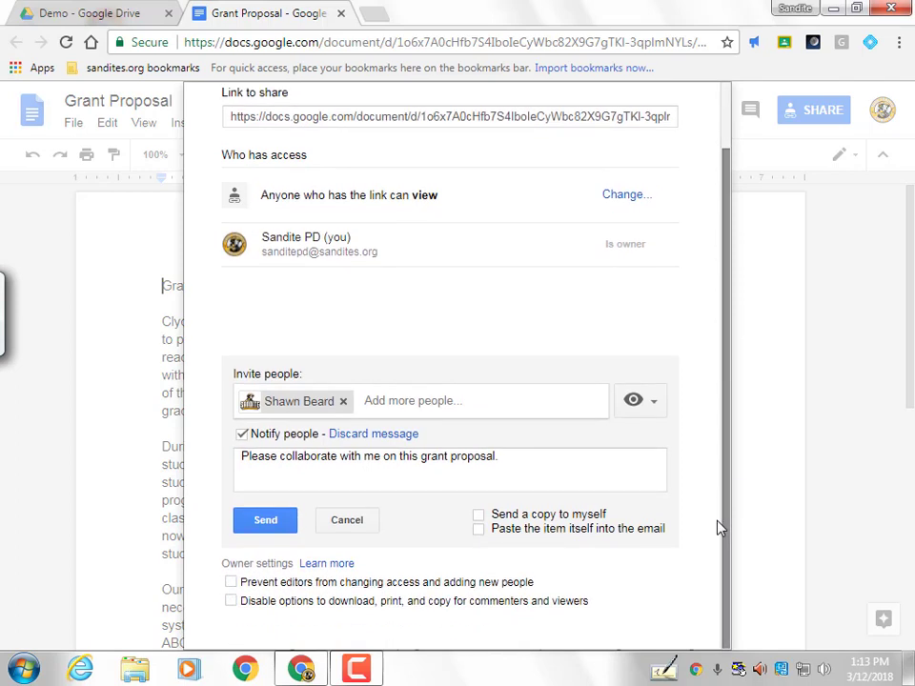
Send the invitation and change the co-worker's access to Can edit, saving the change
click(281, 526)
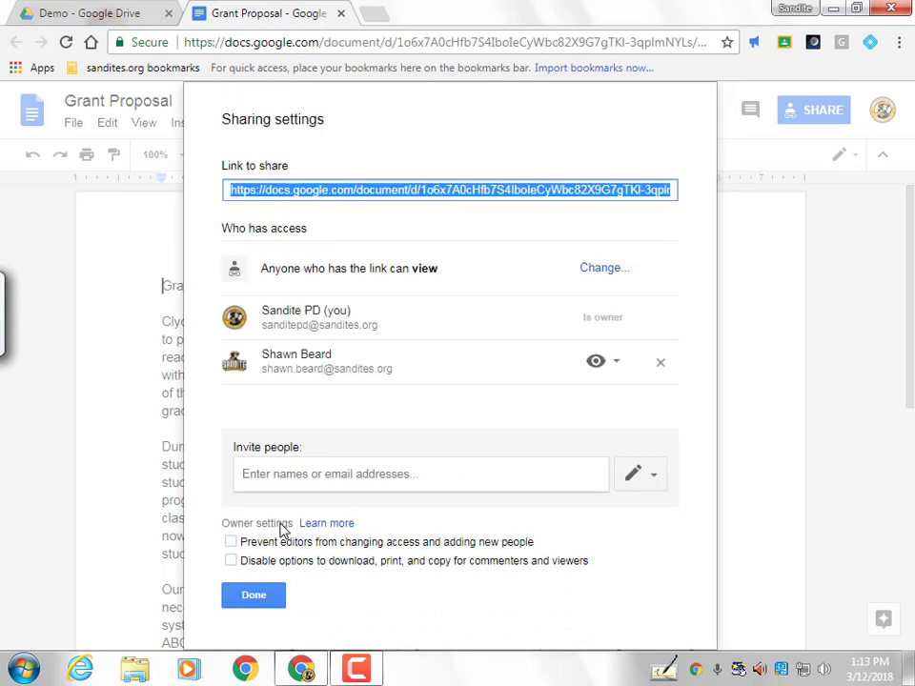
triple_click(196, 574)
click(201, 550)
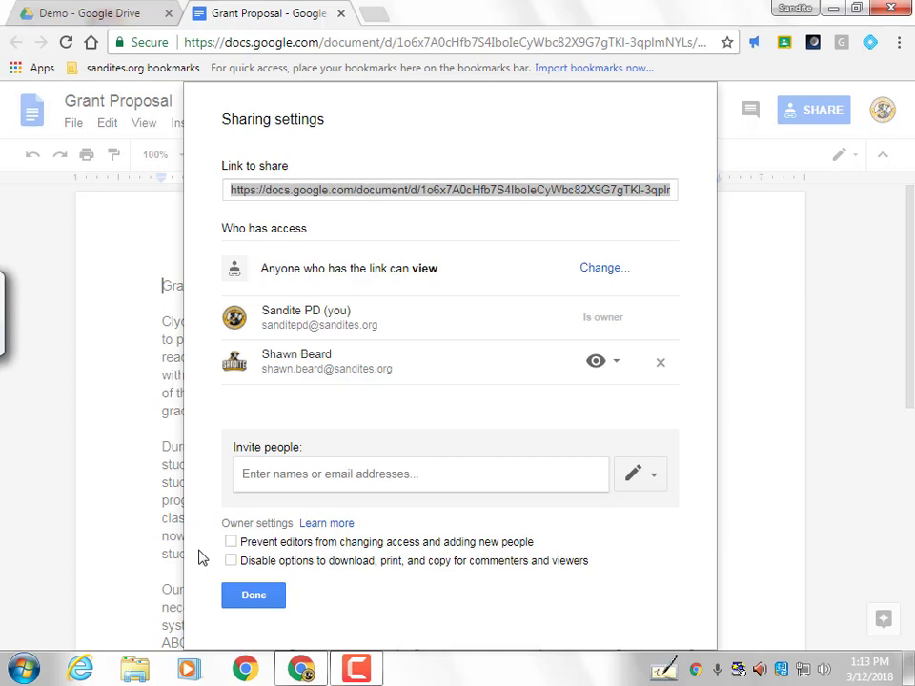
click(615, 363)
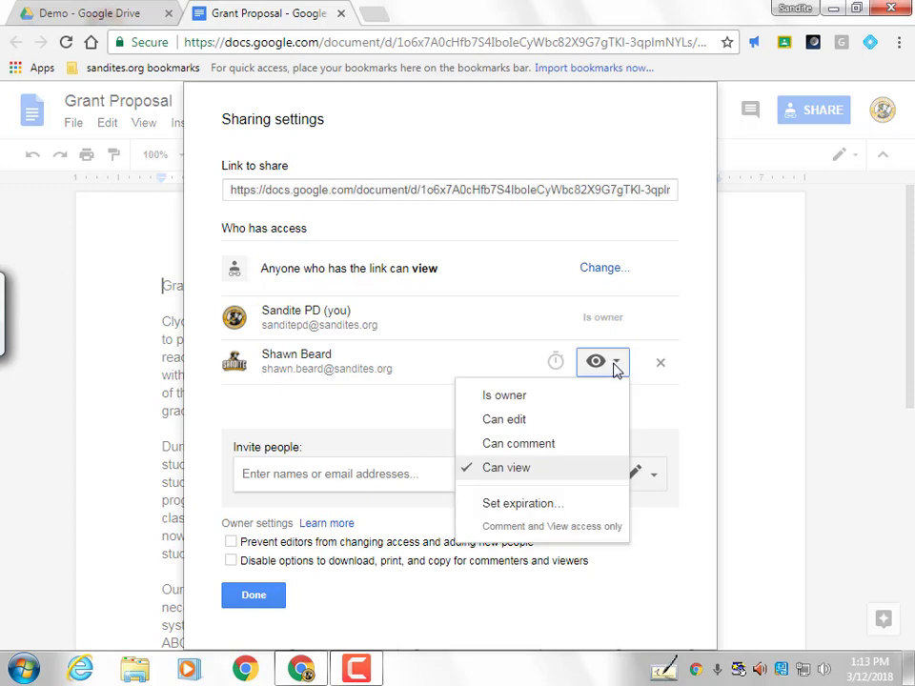
click(532, 421)
click(275, 601)
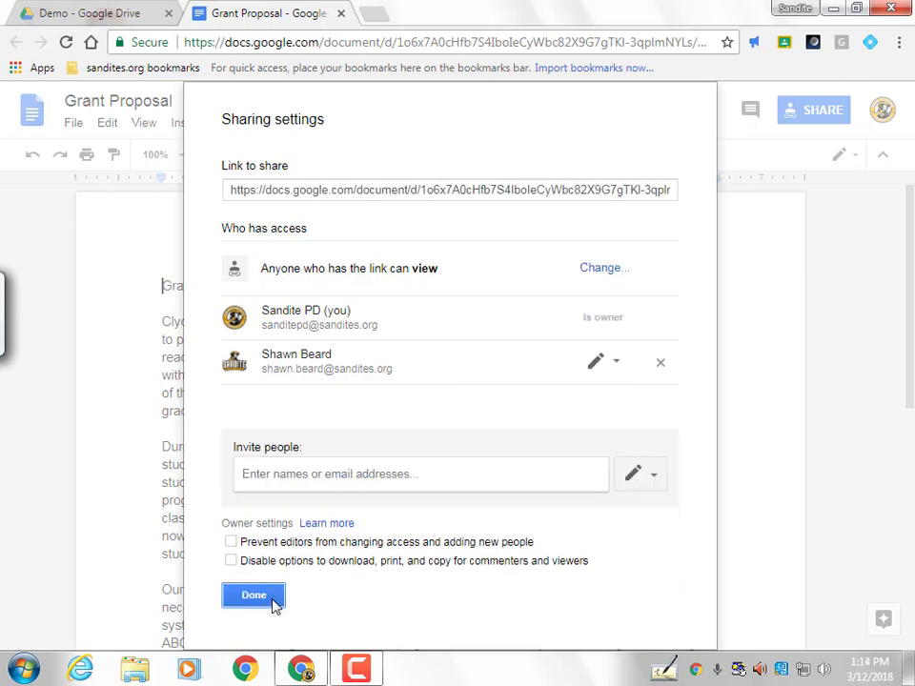
Block editors from resharing and disable download, print and copy, then save and finish
click(231, 542)
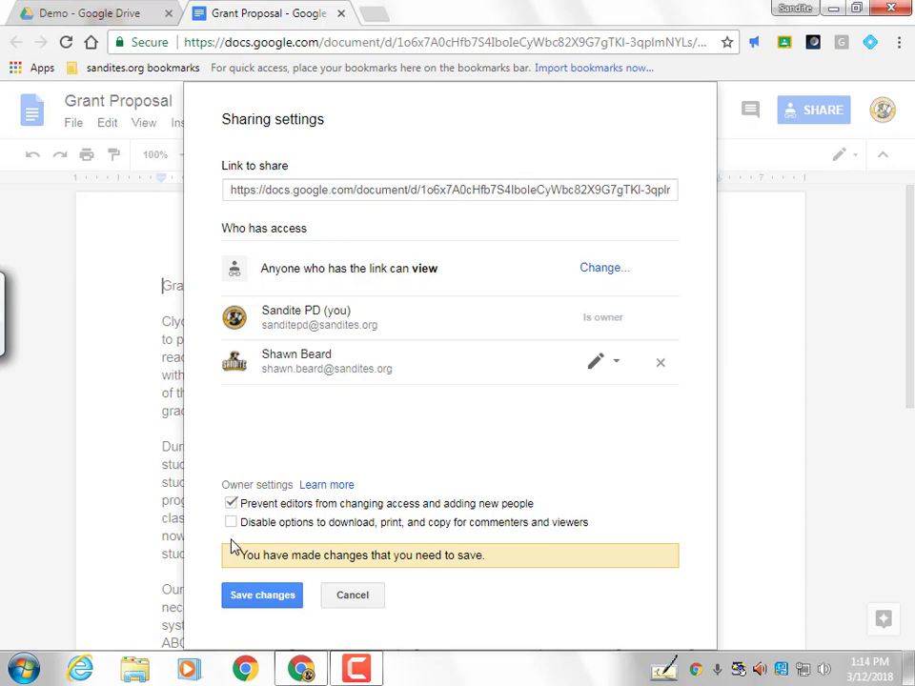
click(230, 523)
click(260, 597)
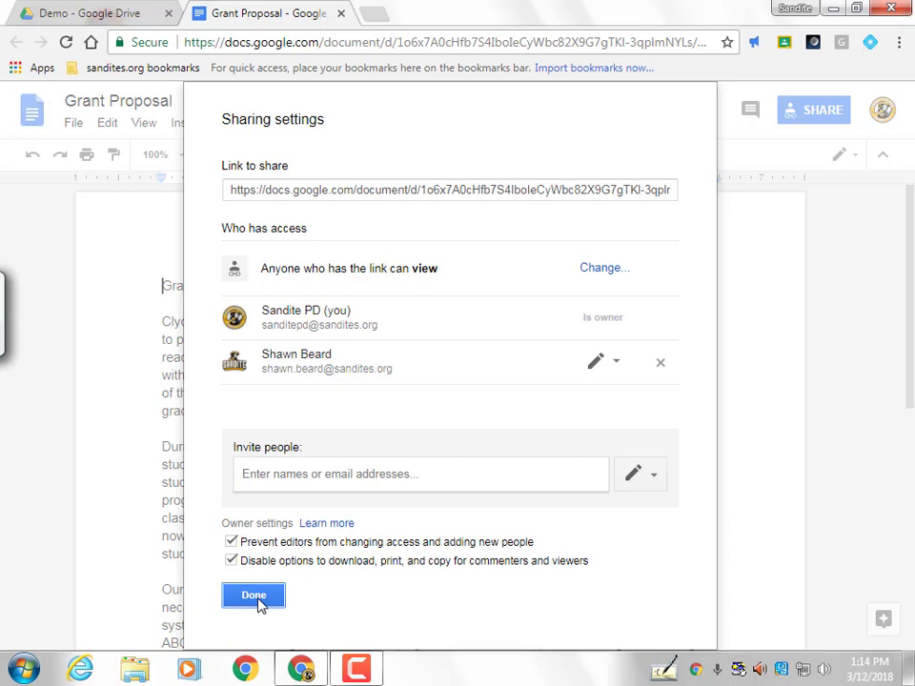
click(257, 598)
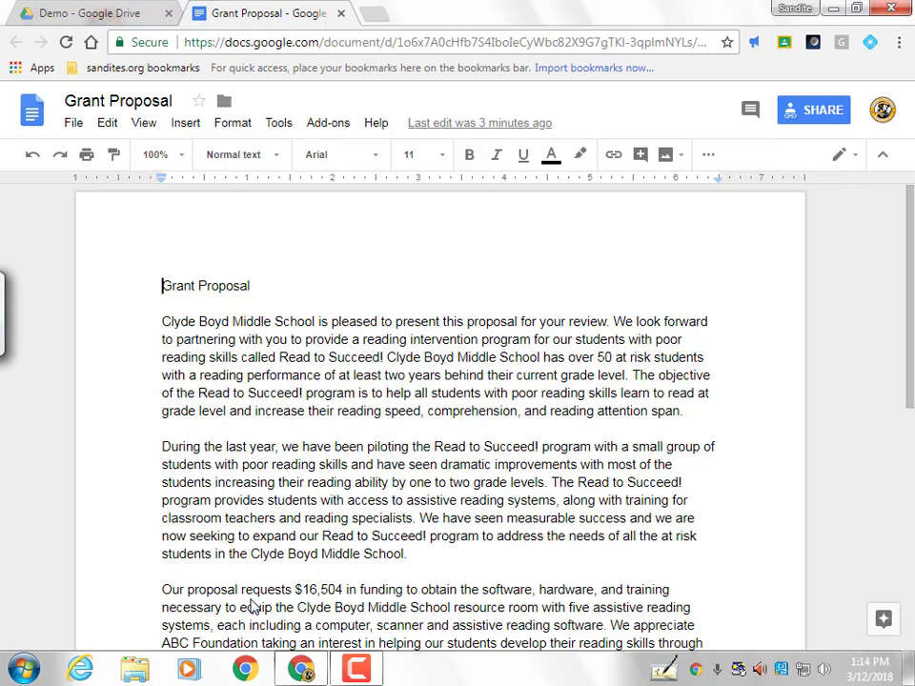
Go to Drive's Shared with me list and view the AutoCrat 3.0 Help actions menu
click(121, 17)
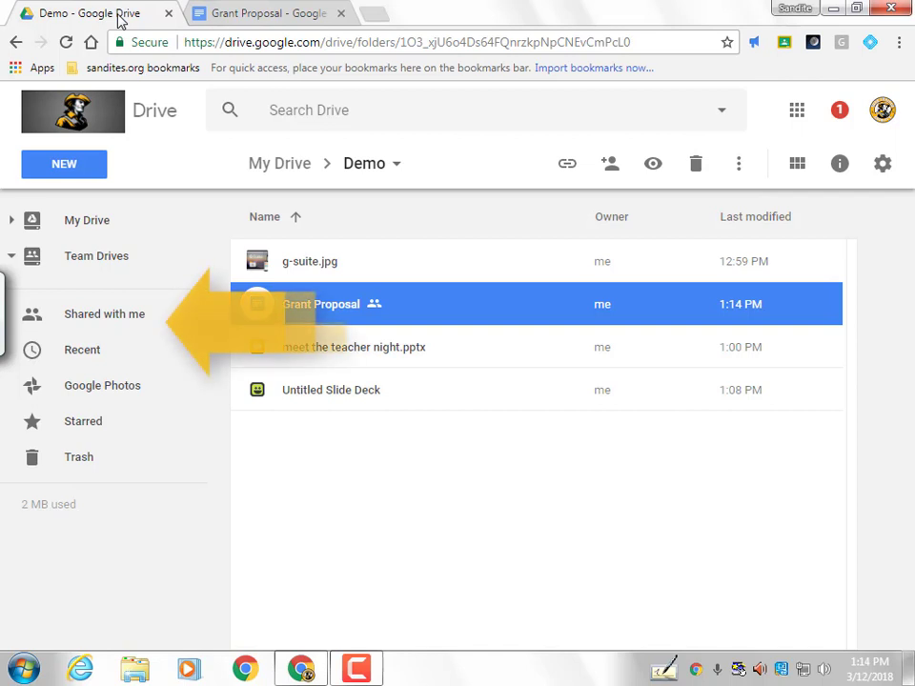
click(138, 316)
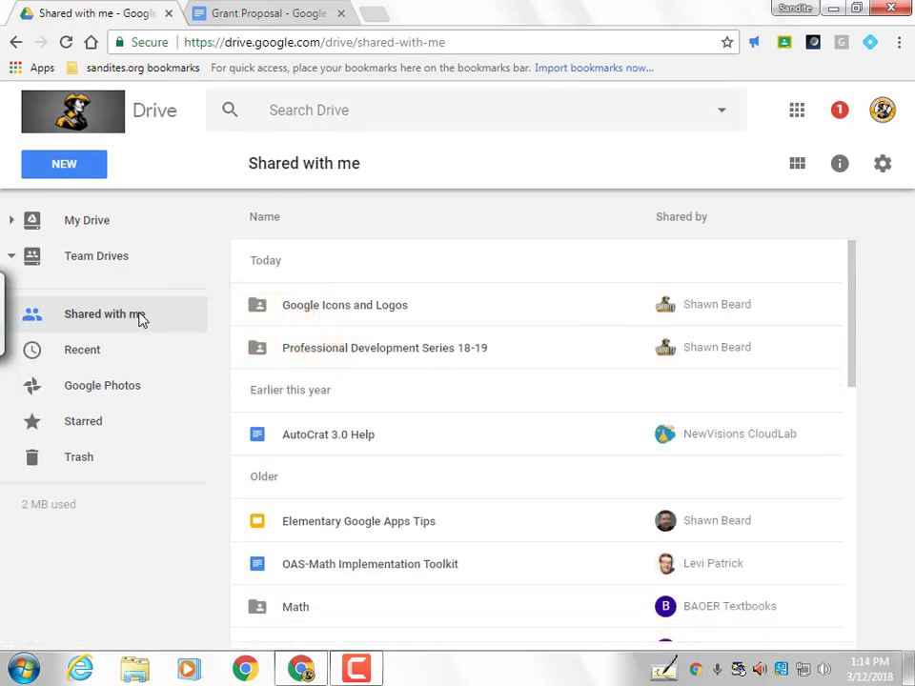
drag(854, 320, 858, 275)
click(354, 435)
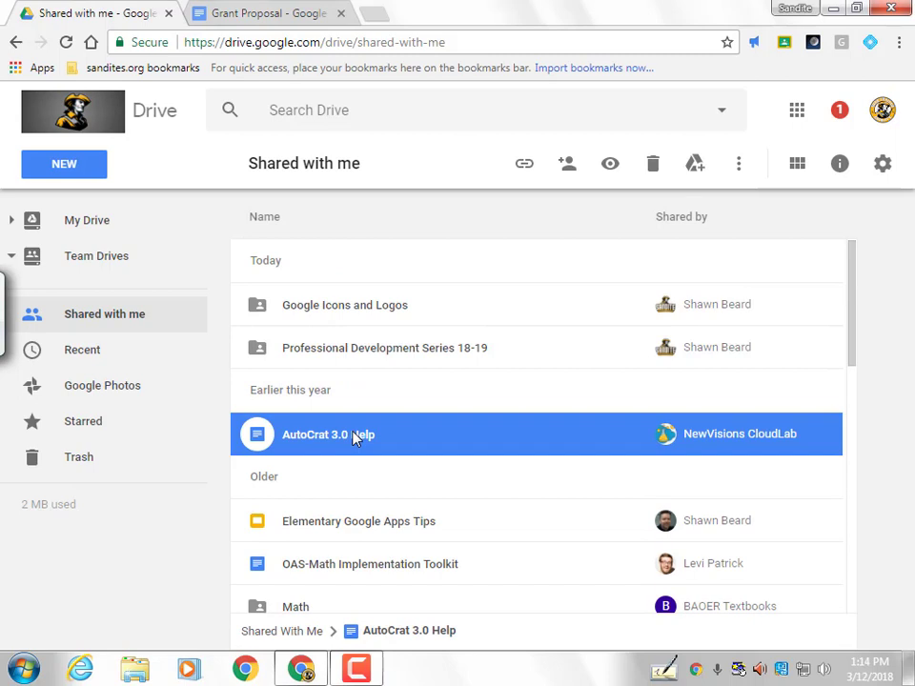
right_click(355, 438)
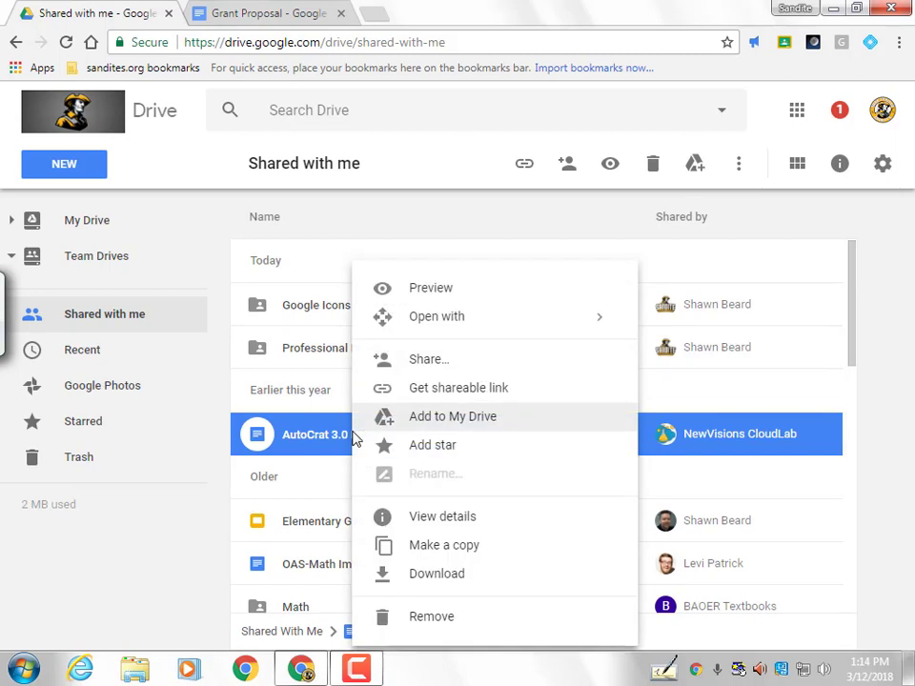
click(854, 590)
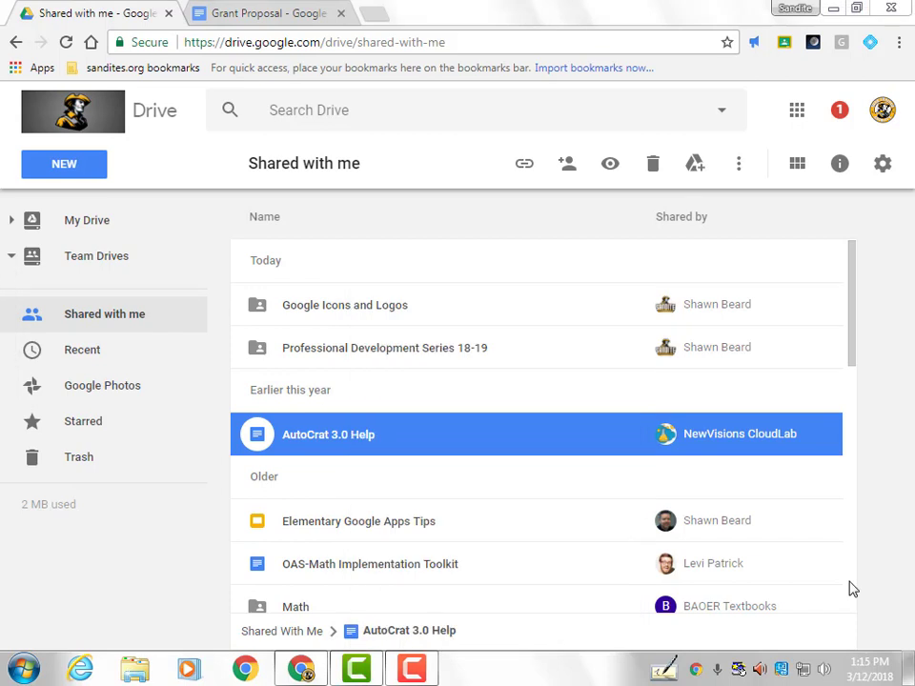
Open the Demo folder from My Drive and choose Share... from its breadcrumb menu
click(88, 225)
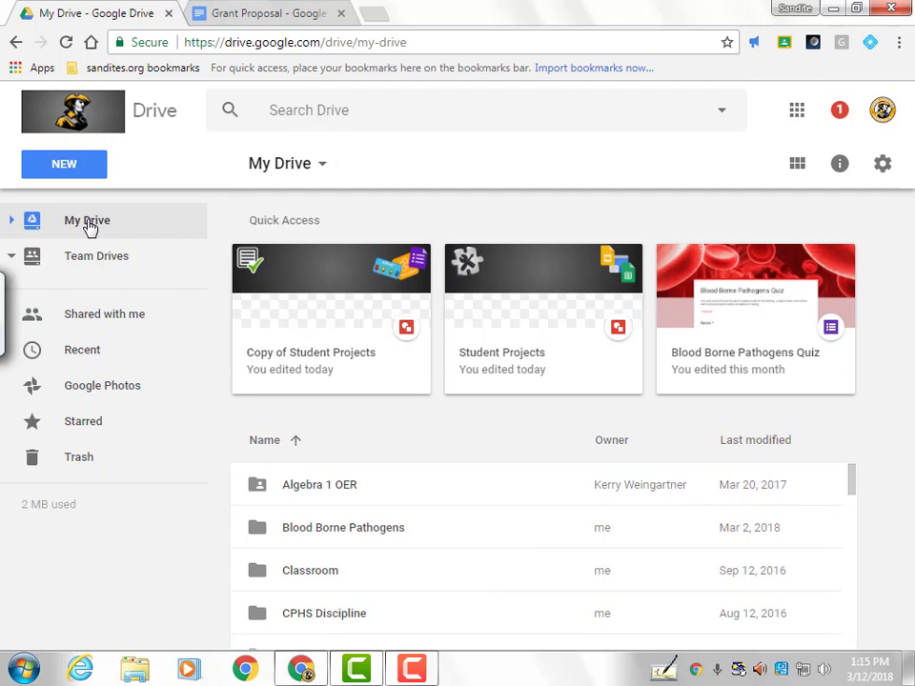
drag(852, 484, 856, 357)
double_click(311, 423)
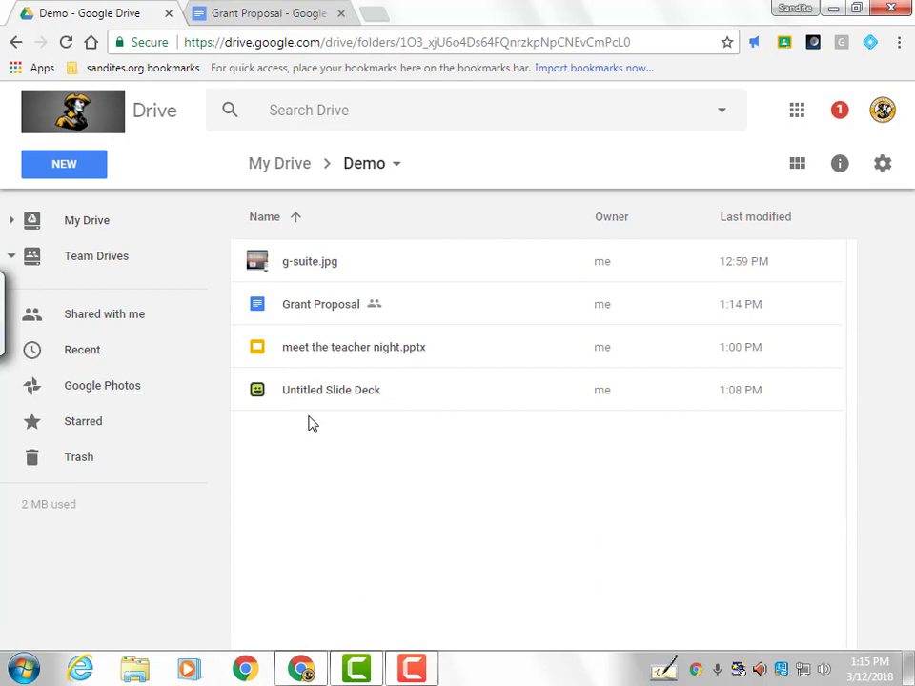
click(396, 165)
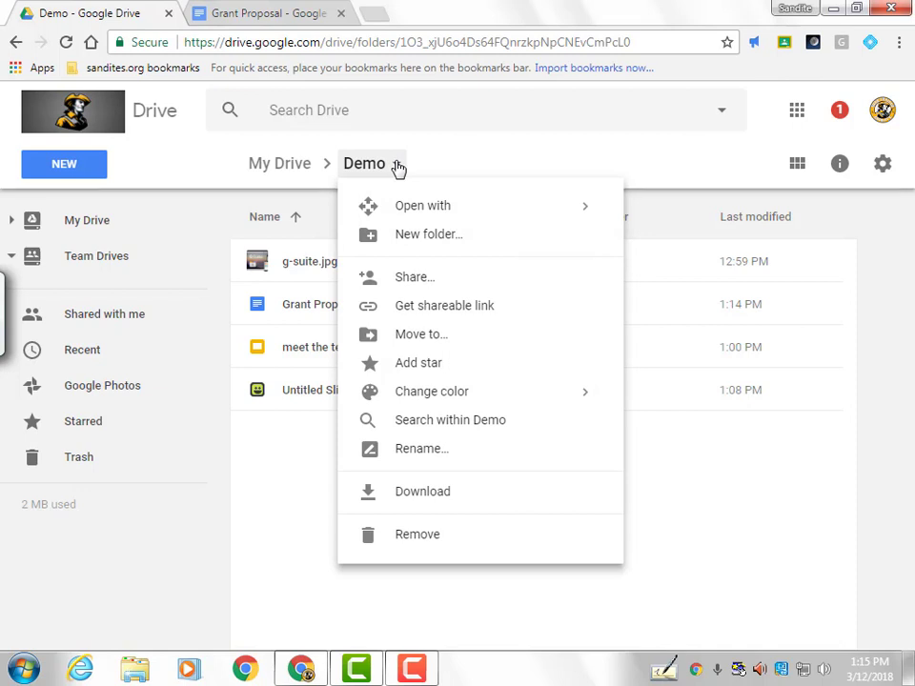
click(419, 280)
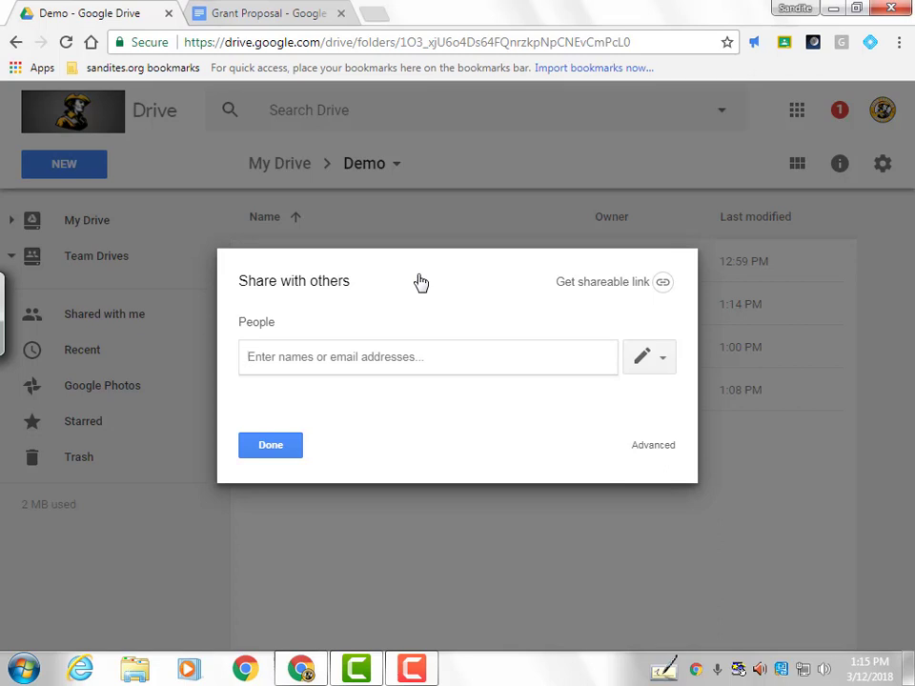
Close the Demo folder's Share with others dialog with Done, adding no one
click(270, 445)
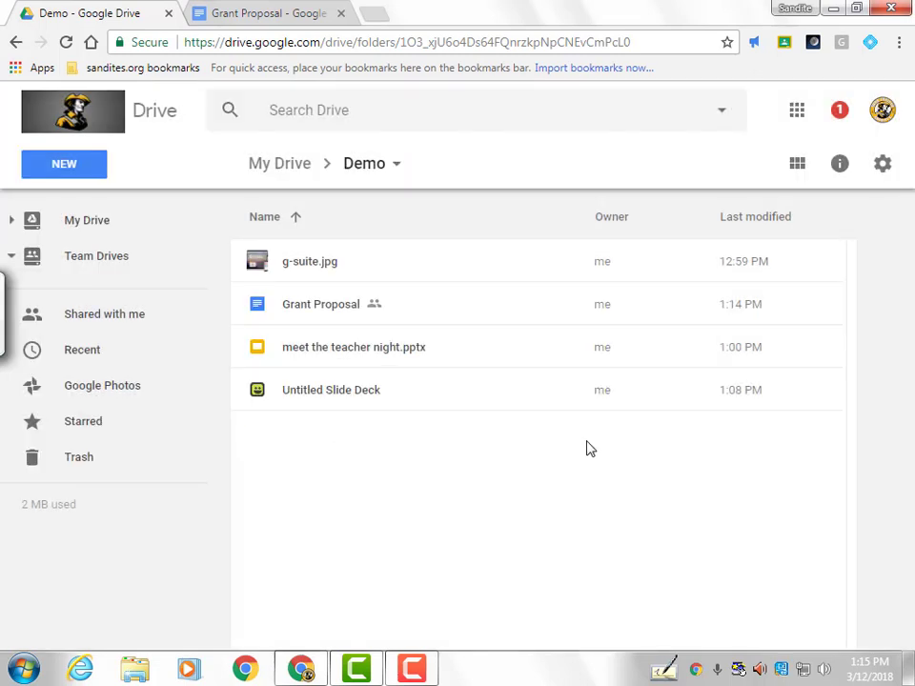